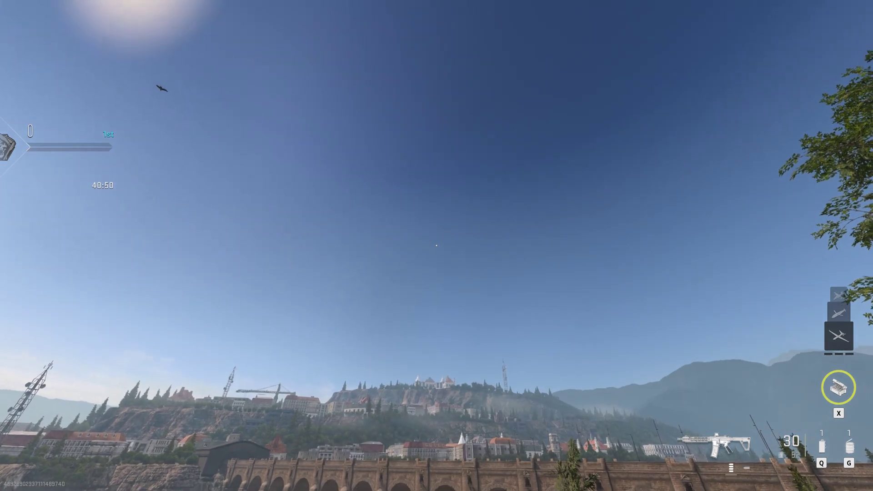
{"action": "key", "text": "2"}
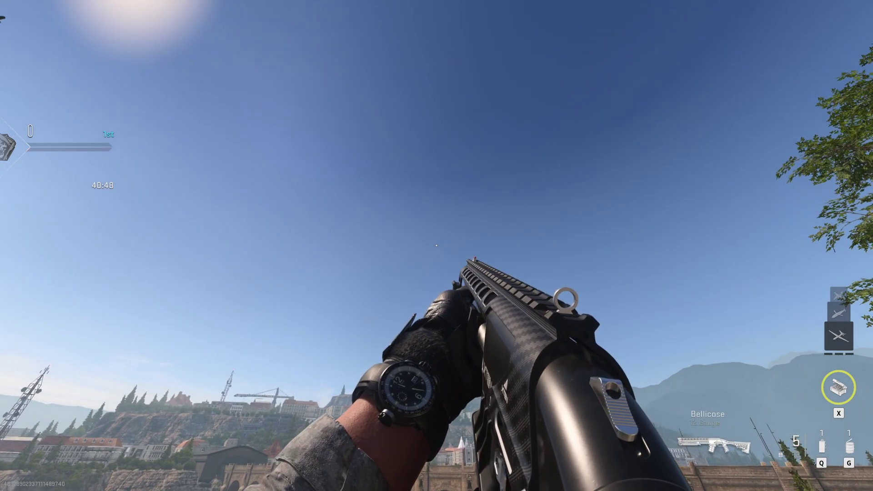
{"action": "key", "text": "i"}
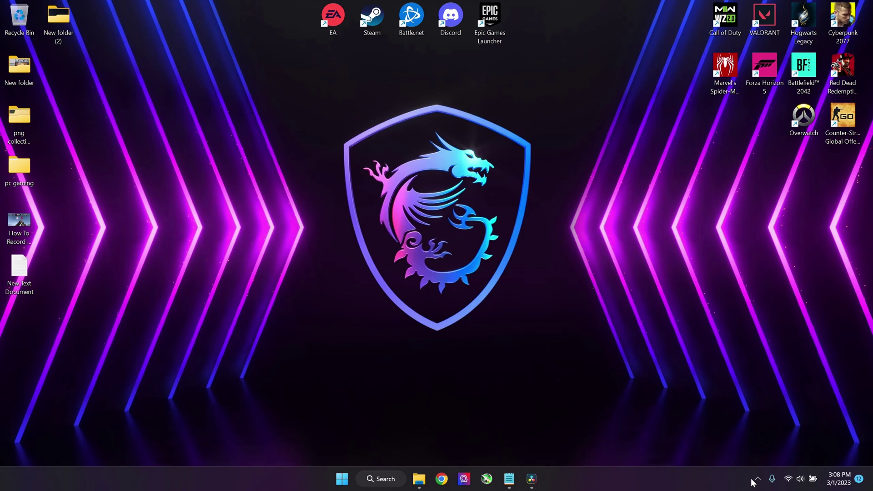
- Launch NVIDIA GeForce Experience and show the in-game overlay section of its general settings
{"action": "left_click", "coordinate": [757, 478]}
{"action": "right_click", "coordinate": [729, 451]}
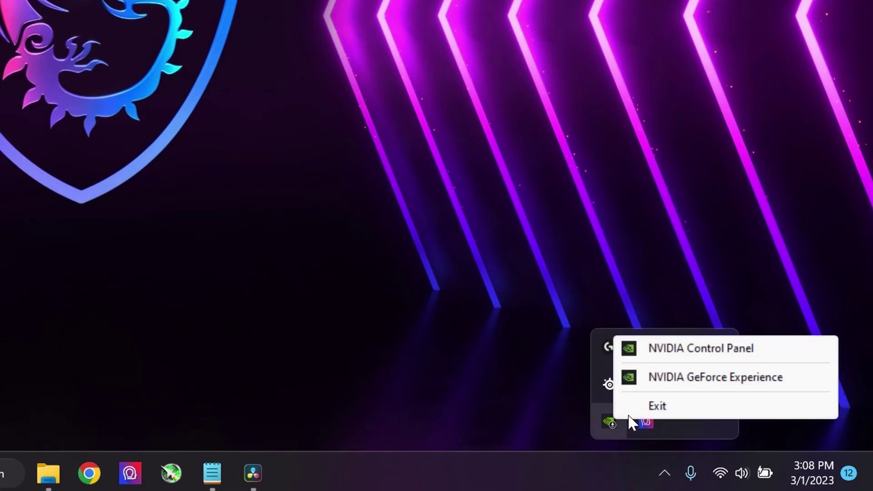
{"action": "left_click", "coordinate": [707, 376]}
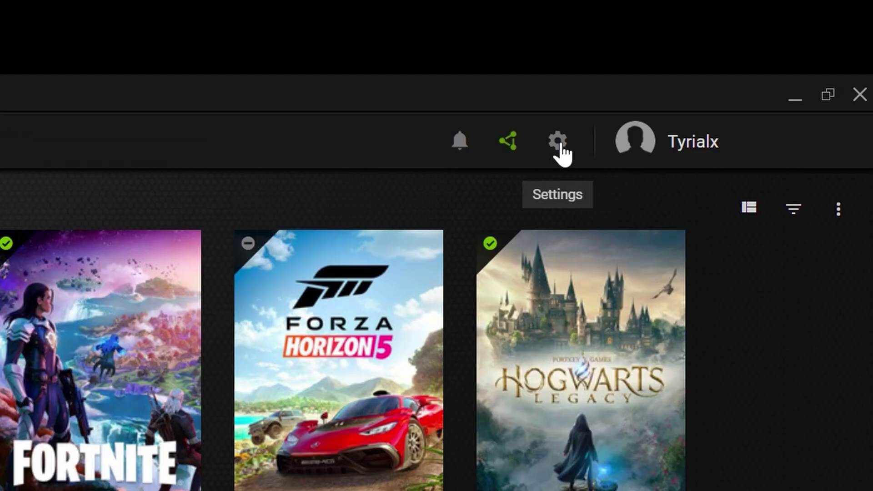
{"action": "left_click", "coordinate": [743, 28]}
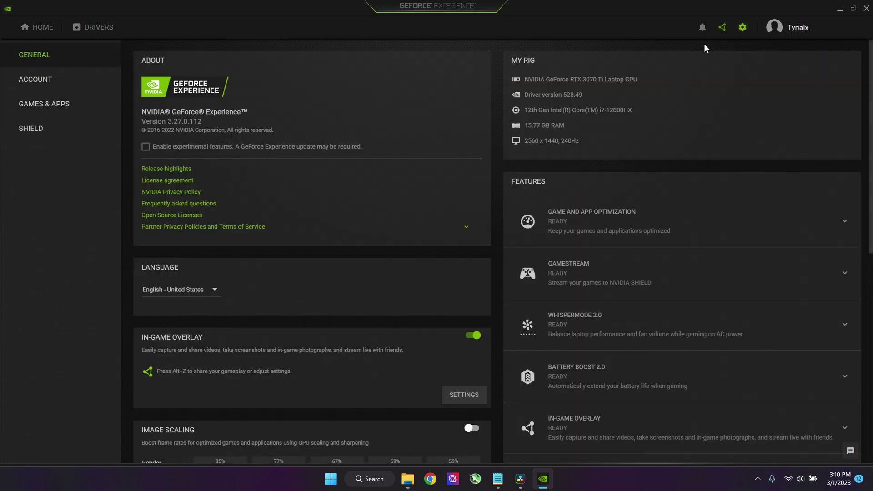
{"action": "scroll", "coordinate": [423, 236], "scroll_direction": "down", "scroll_amount": 3}
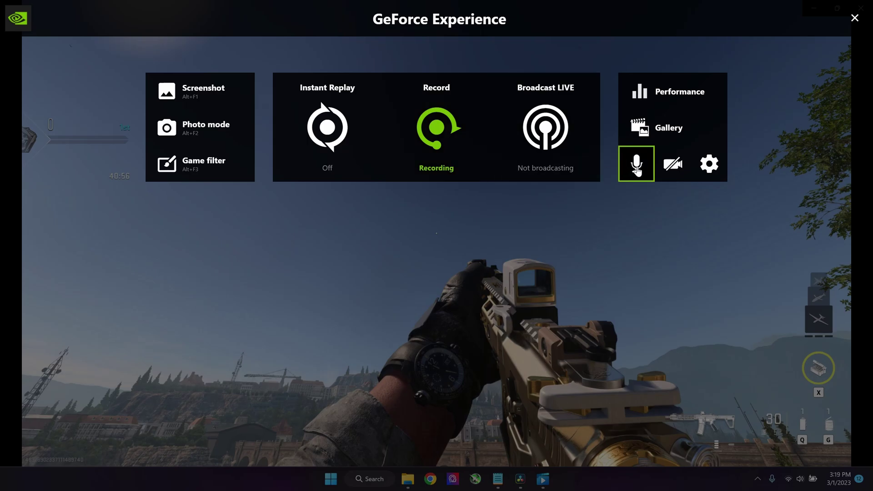
- Set the overlay's microphone source to Microphone (Elgato Wave:3) in the audio settings and save
{"action": "left_click", "coordinate": [637, 169]}
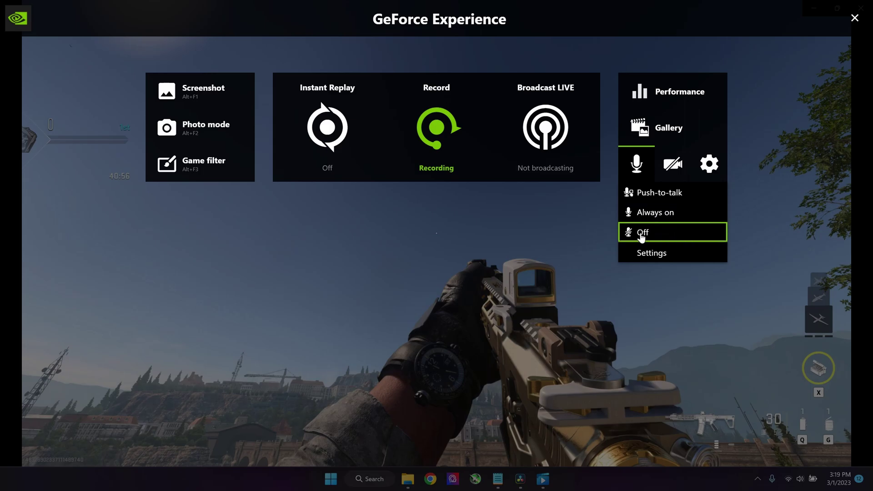
{"action": "left_click", "coordinate": [659, 252]}
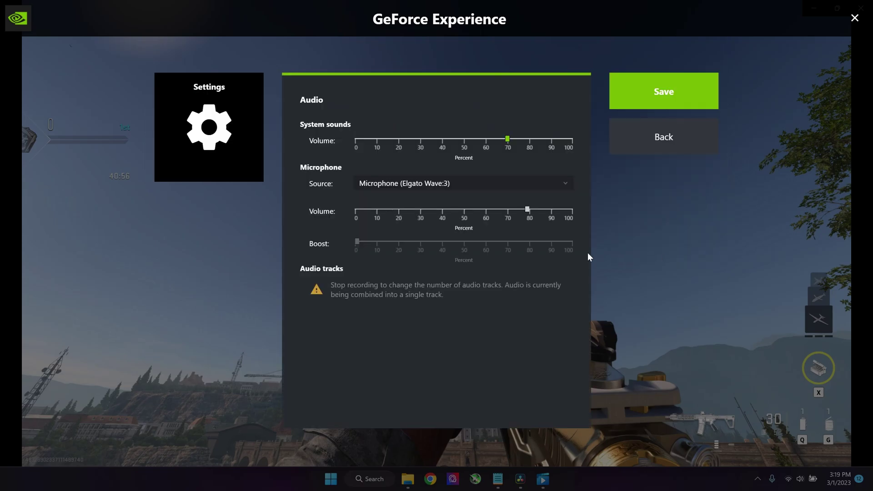
{"action": "left_click", "coordinate": [469, 189]}
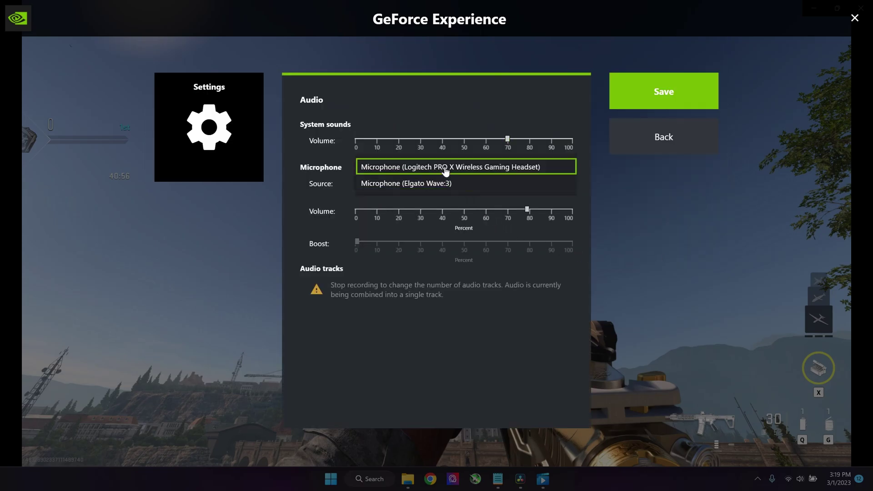
{"action": "left_click", "coordinate": [462, 190]}
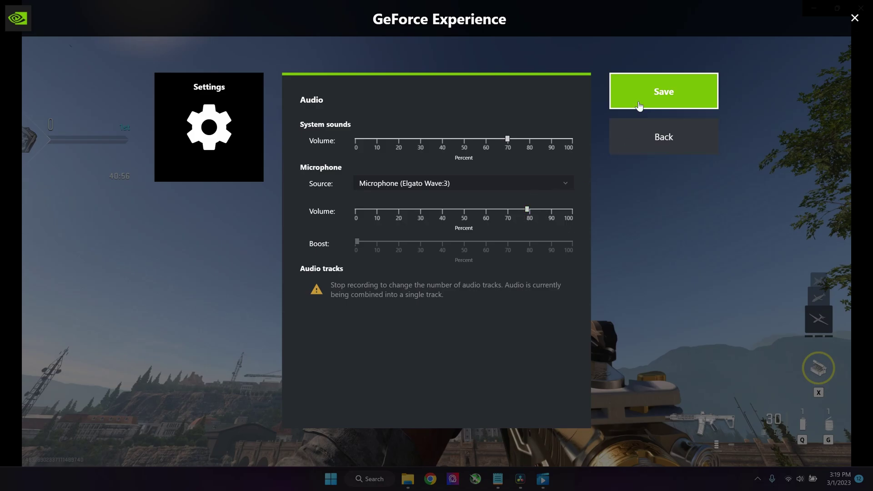
{"action": "left_click", "coordinate": [638, 104]}
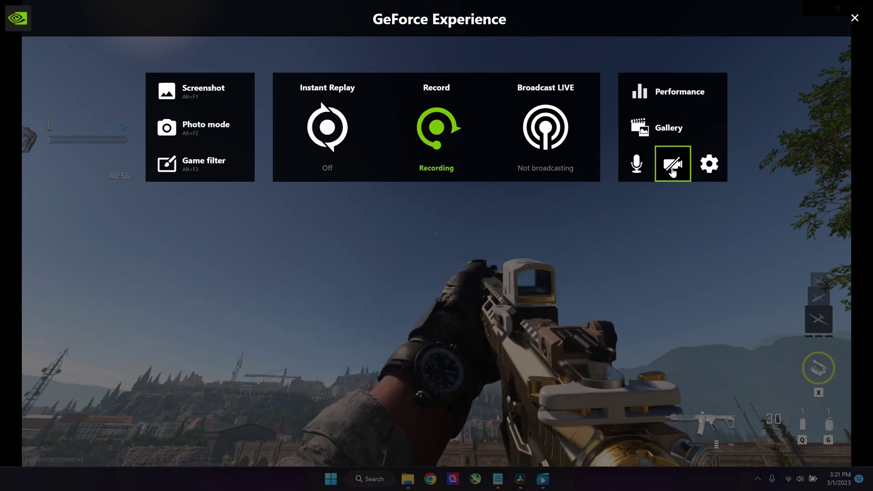
- Check the overlay's camera options and the status indicator position in the HUD layout settings
{"action": "left_click", "coordinate": [672, 172]}
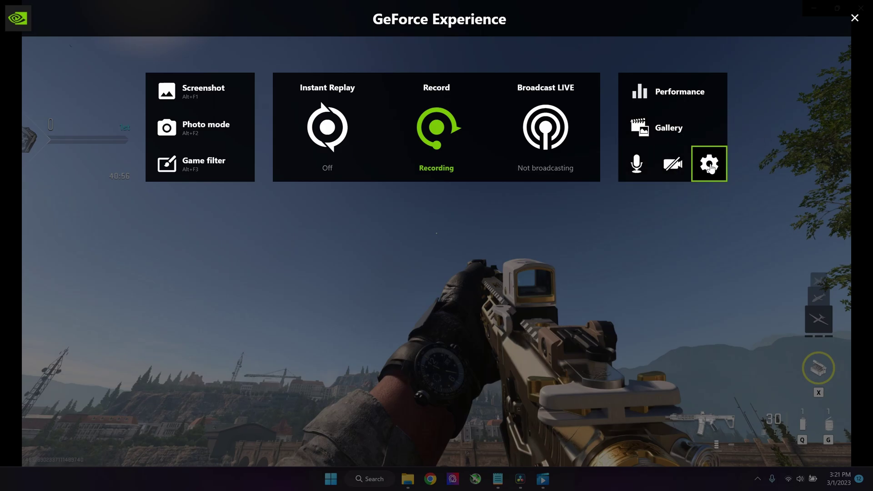
{"action": "left_click", "coordinate": [710, 165]}
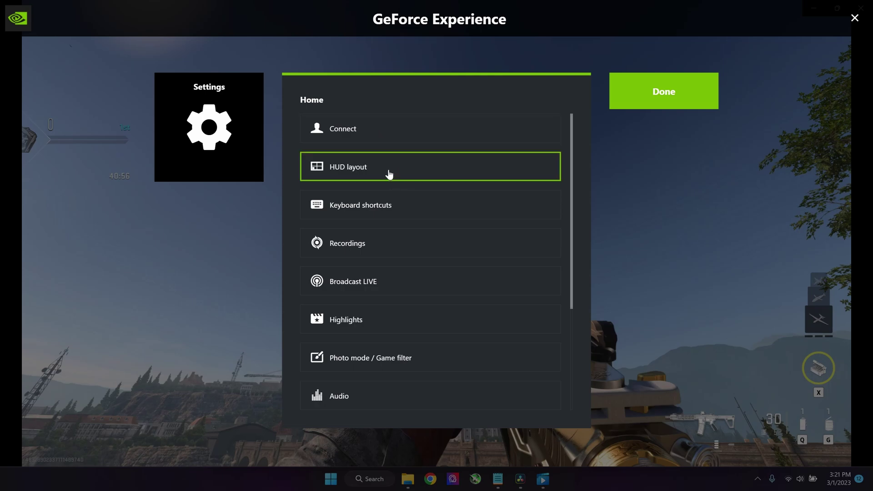
{"action": "left_click", "coordinate": [372, 173]}
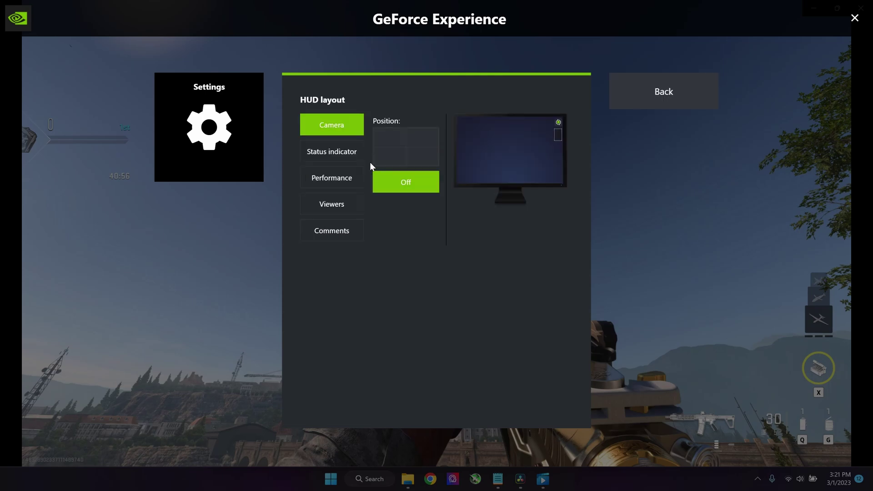
{"action": "left_click", "coordinate": [337, 156]}
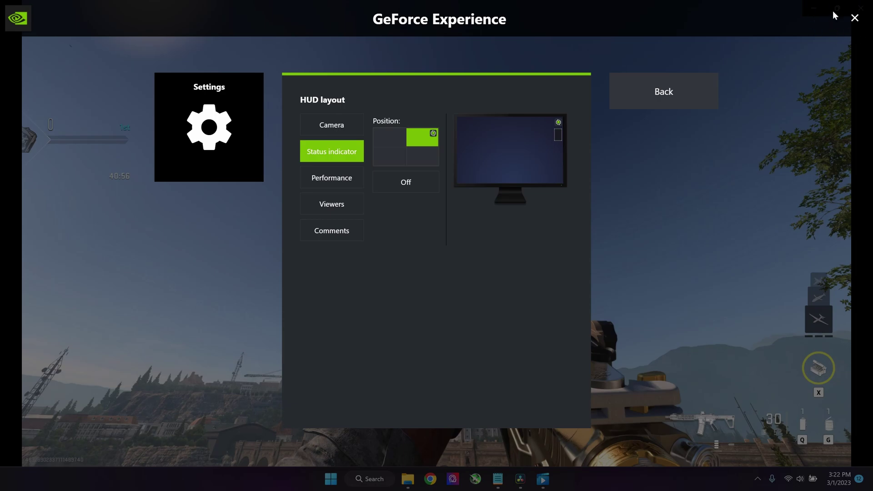
{"action": "left_click", "coordinate": [642, 98]}
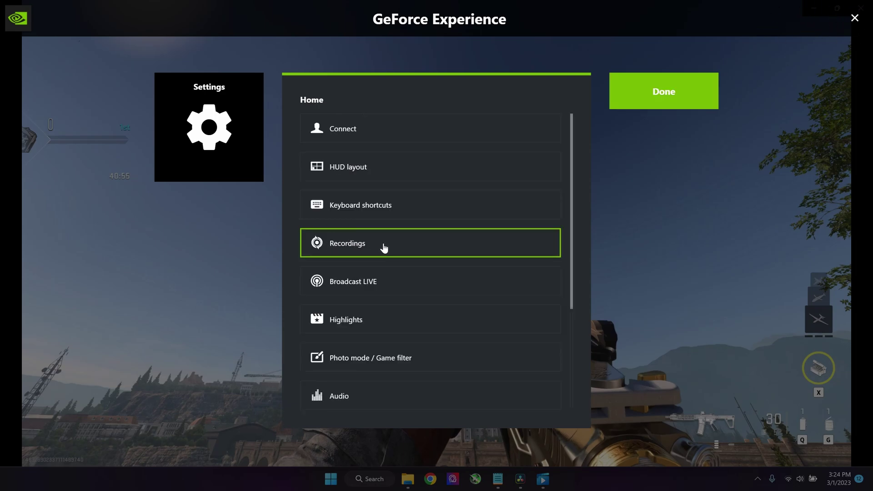
- Review the overlay's recordings, highlights and audio settings pages
{"action": "left_click", "coordinate": [384, 248]}
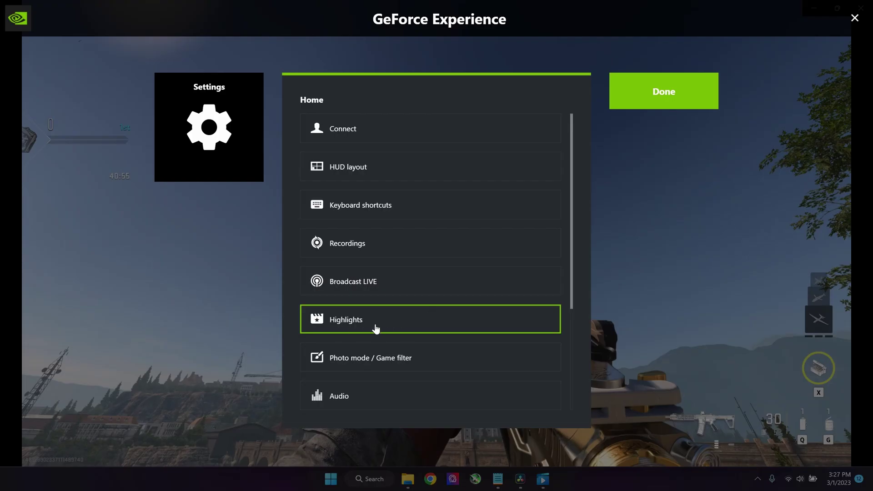
{"action": "left_click", "coordinate": [373, 326]}
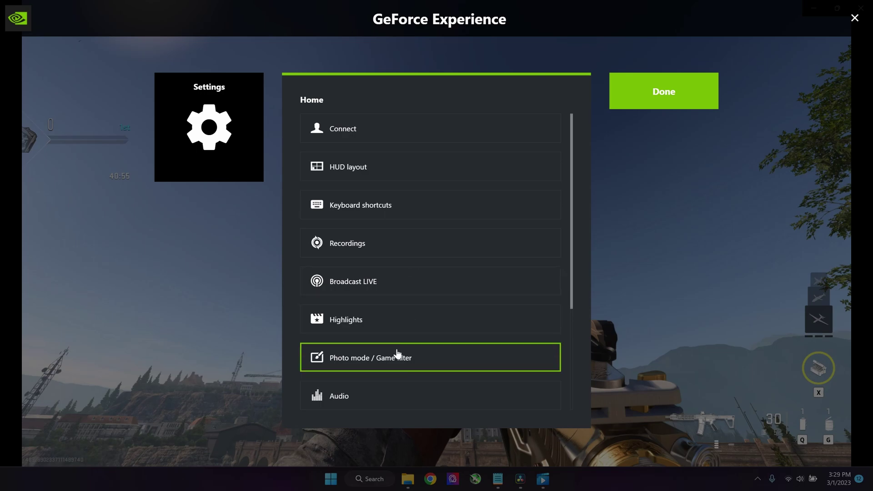
{"action": "scroll", "coordinate": [369, 387], "scroll_direction": "down", "scroll_amount": 1}
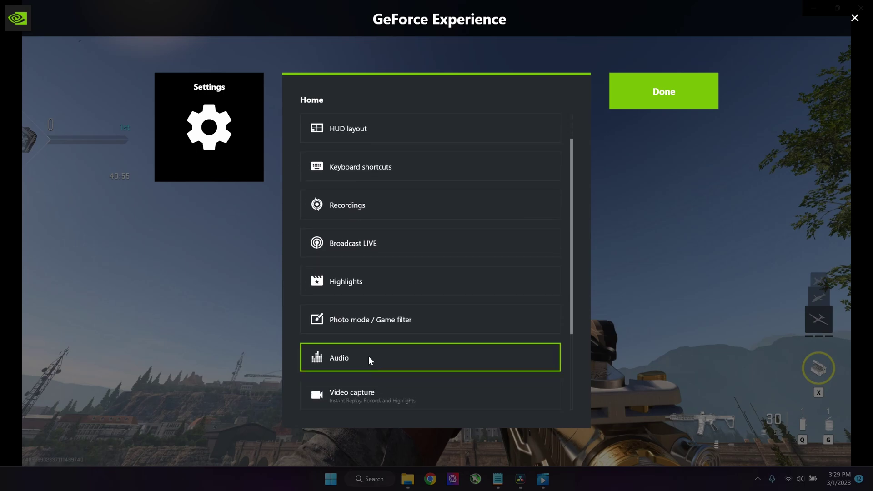
{"action": "left_click", "coordinate": [368, 356]}
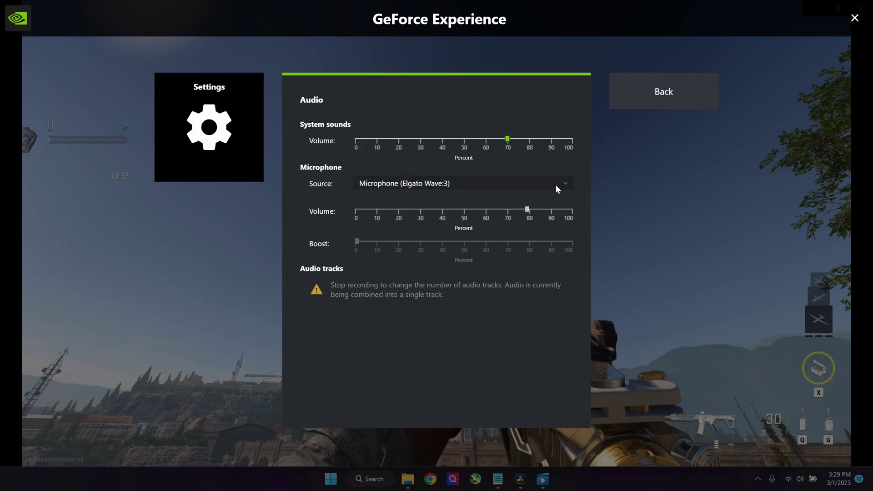
{"action": "left_click", "coordinate": [656, 90]}
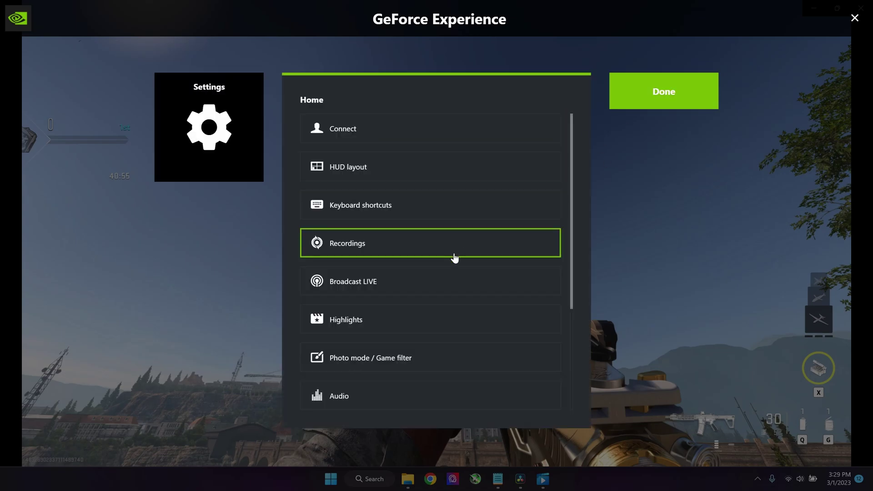
- Examine the video capture settings for quality, resolution, frame rate and bit rate
{"action": "scroll", "coordinate": [456, 261], "scroll_direction": "down", "scroll_amount": 2}
{"action": "scroll", "coordinate": [436, 282], "scroll_direction": "down", "scroll_amount": 1}
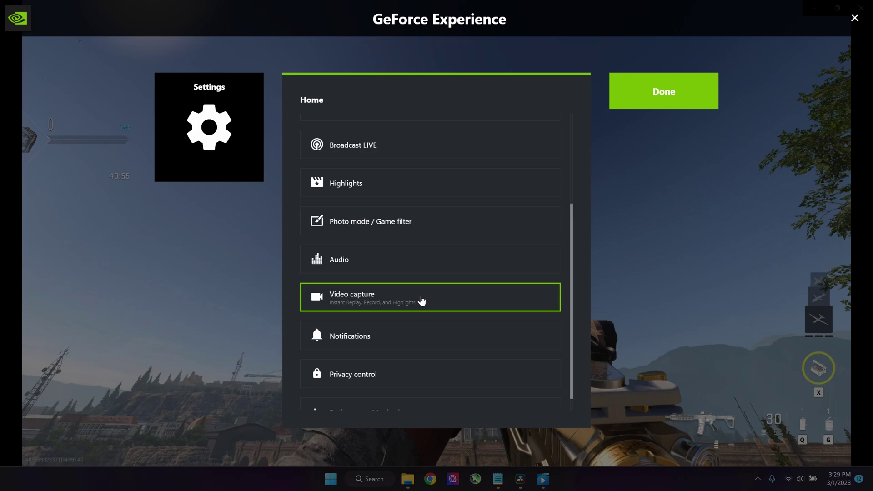
{"action": "left_click", "coordinate": [421, 300]}
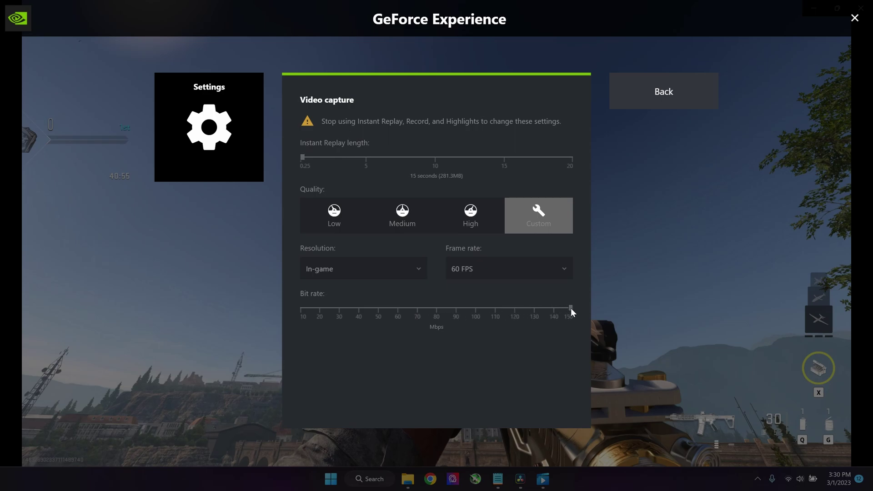
{"action": "left_click", "coordinate": [412, 269]}
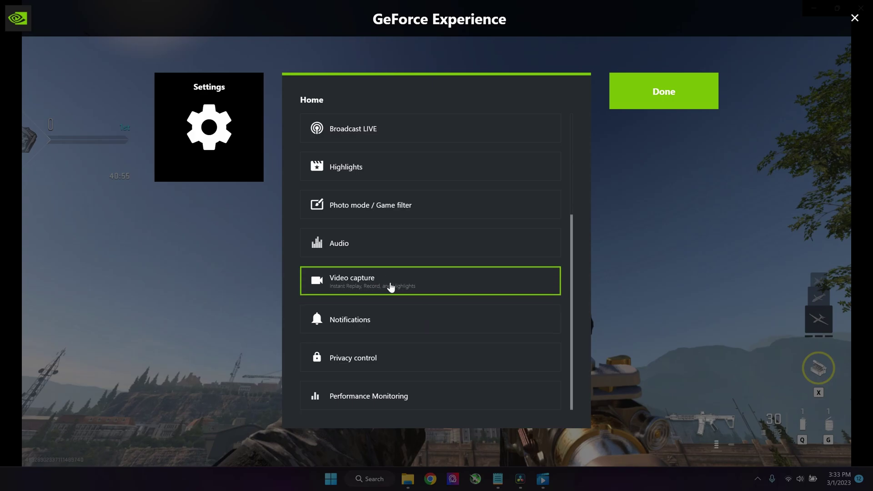
- Check the overlay's notification toggles and the keyboard shortcuts for recording
{"action": "left_click", "coordinate": [367, 320]}
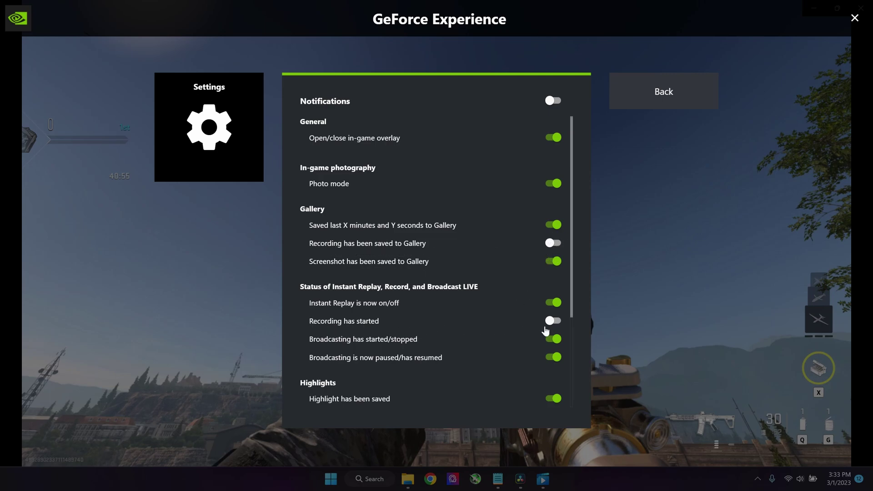
{"action": "key", "text": "Escape"}
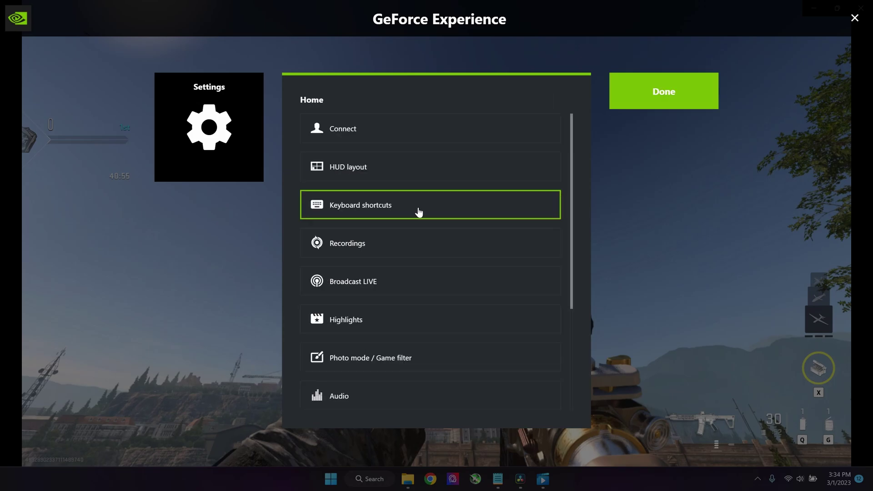
{"action": "left_click", "coordinate": [357, 210]}
{"action": "scroll", "coordinate": [414, 268], "scroll_direction": "down", "scroll_amount": 1}
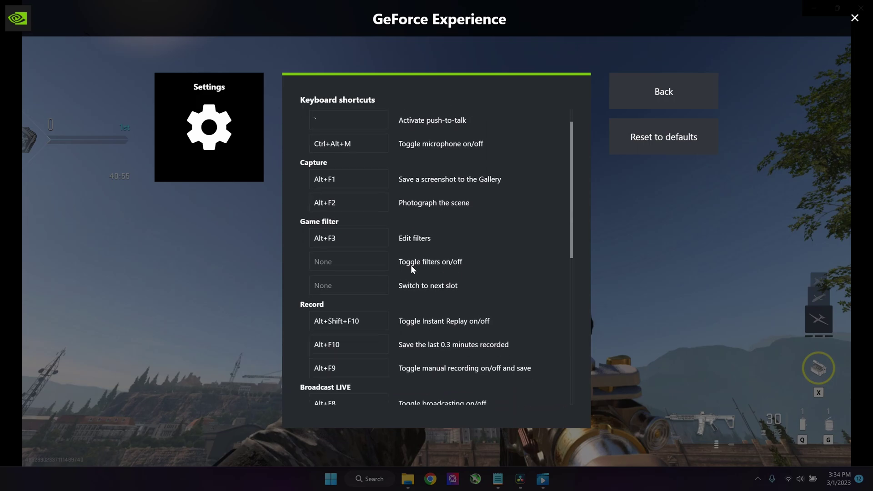
{"action": "scroll", "coordinate": [408, 268], "scroll_direction": "down", "scroll_amount": 1}
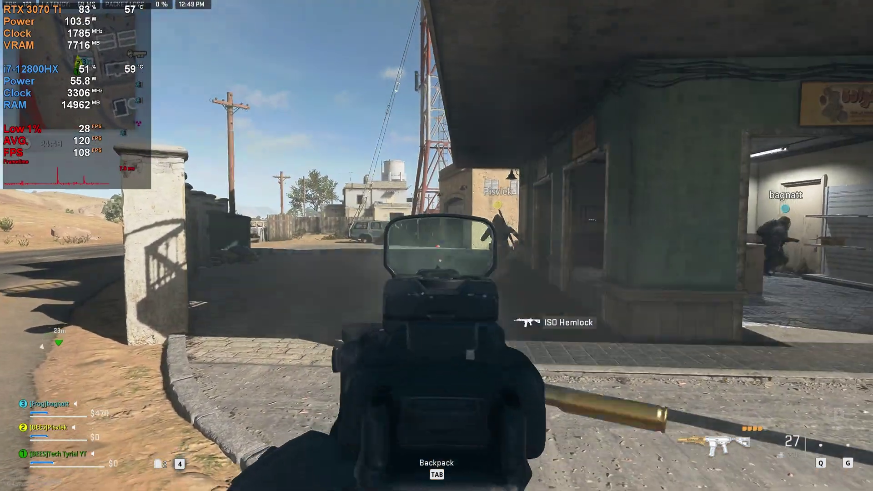
{"action": "left_click", "coordinate": [437, 245]}
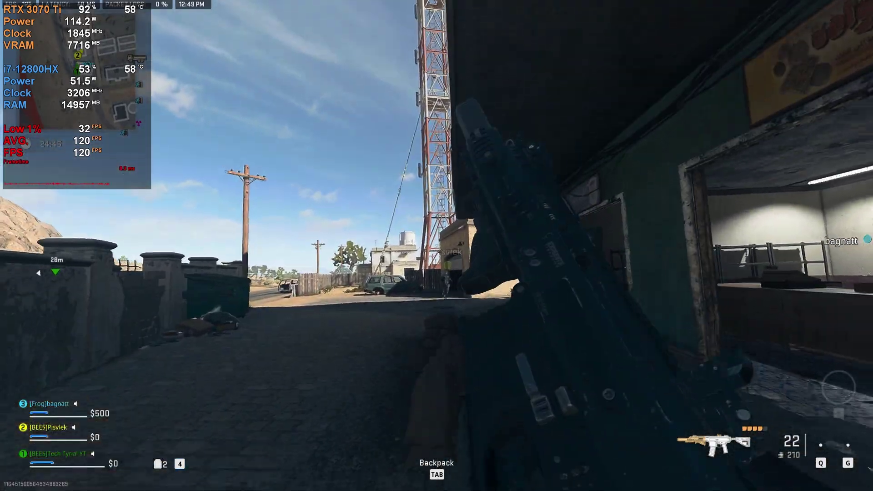
{"action": "key", "text": "r"}
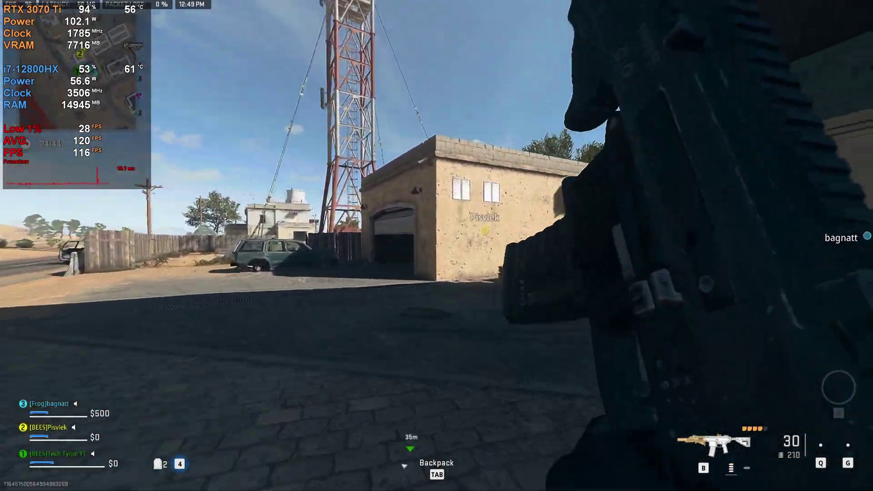
{"action": "key", "text": "w"}
{"action": "right_click", "coordinate": [436, 245]}
{"action": "key", "text": "w"}
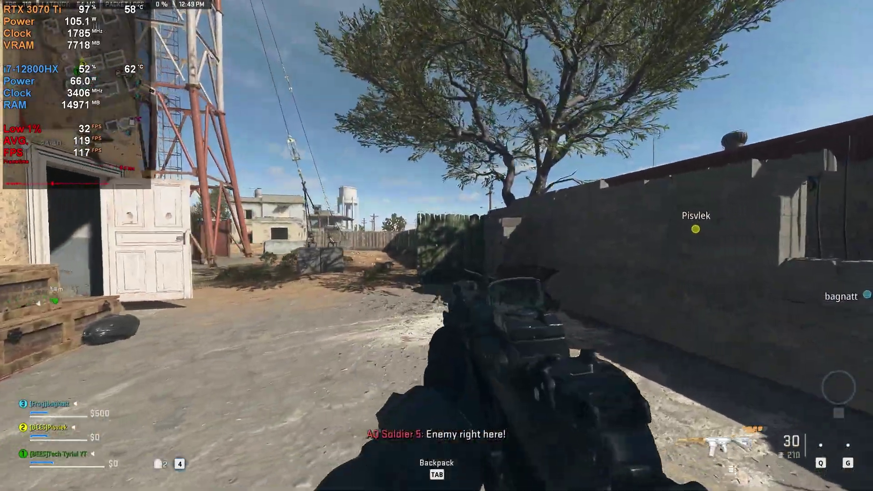
{"action": "key", "text": "w"}
{"action": "key", "text": "space"}
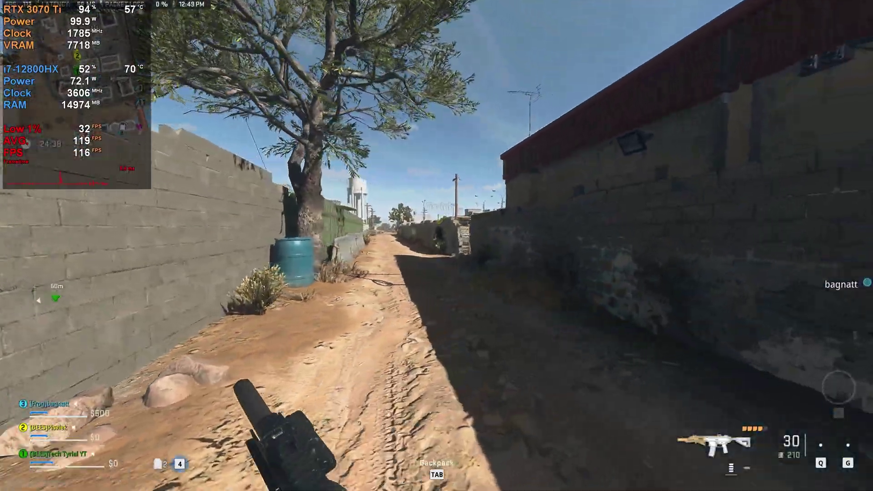
{"action": "key", "text": "w"}
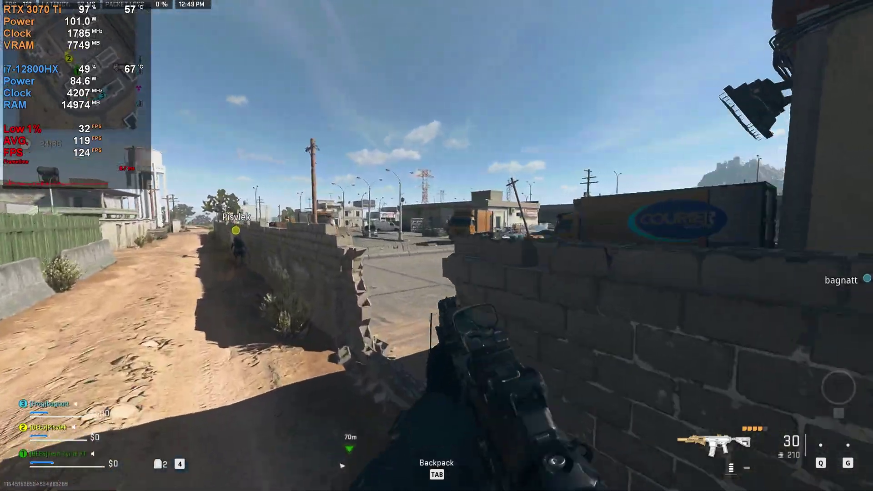
{"action": "key", "text": "w"}
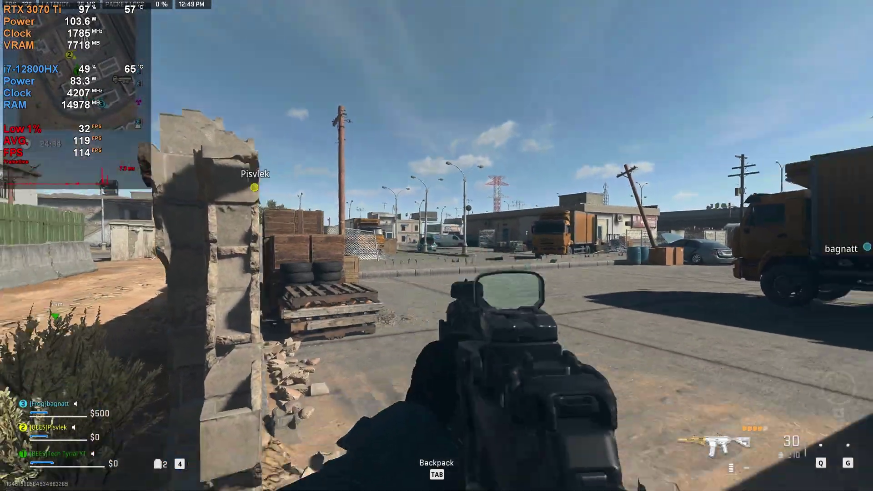
{"action": "key", "text": "w"}
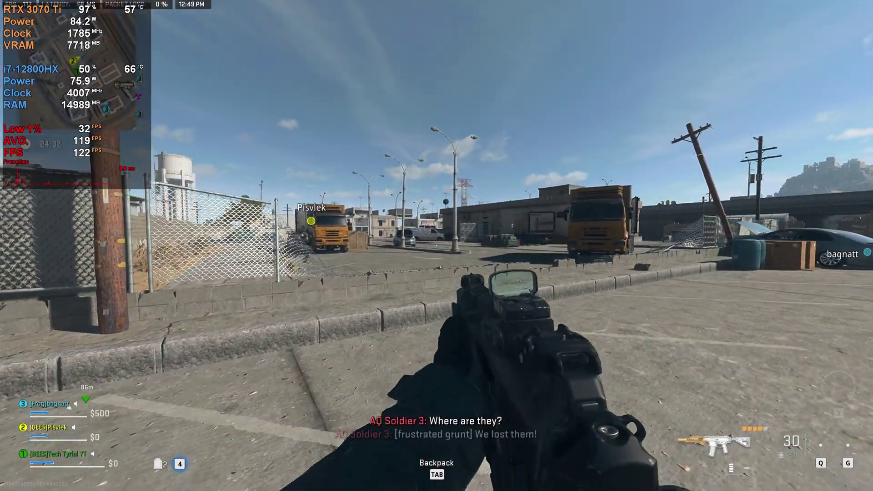
{"action": "key", "text": "w"}
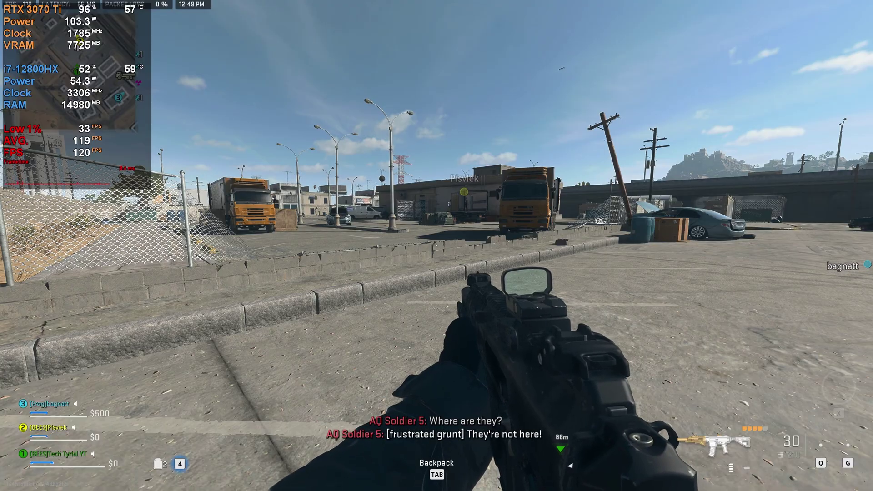
{"action": "key", "text": "w"}
{"action": "key", "text": "w"}
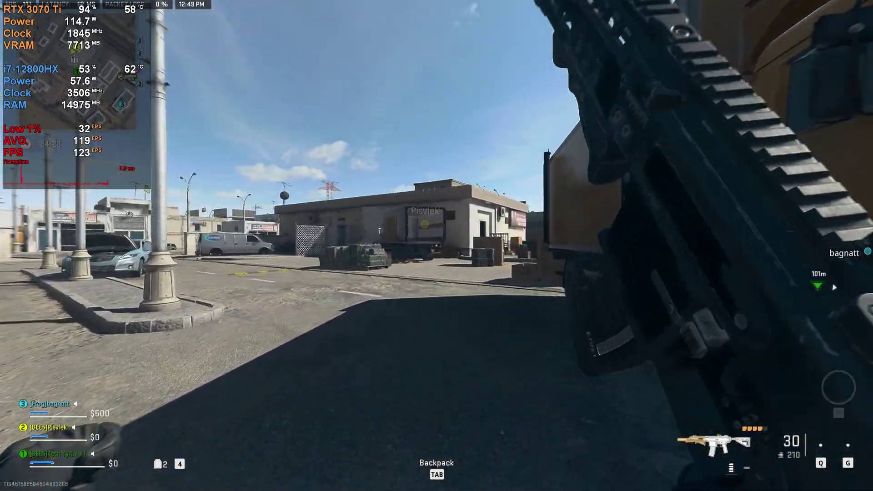
{"action": "key", "text": "w"}
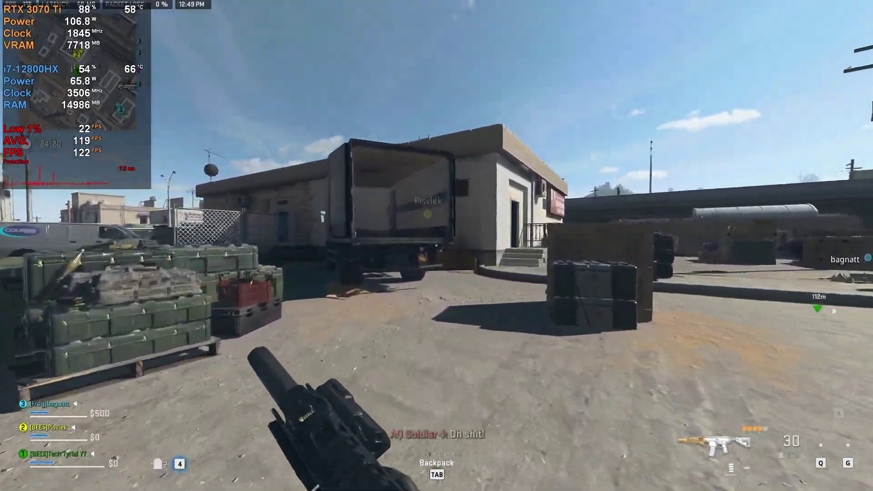